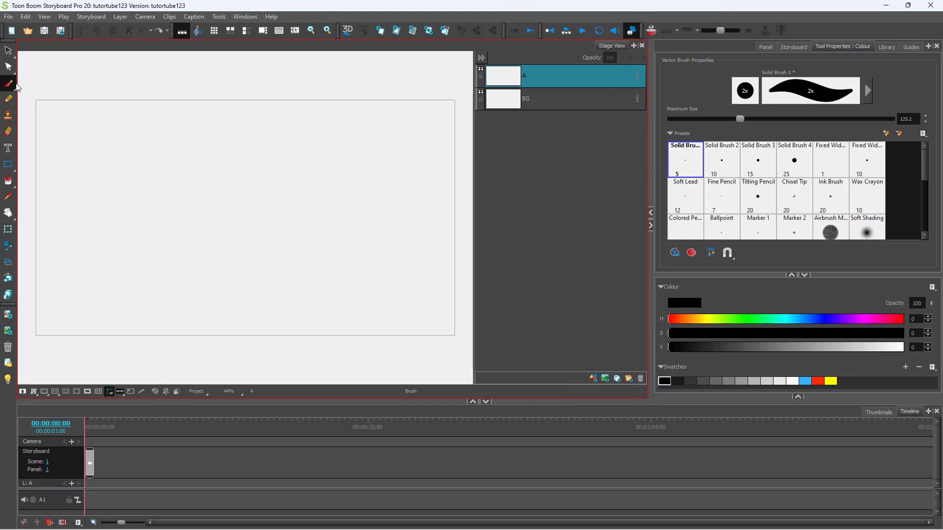
Reduce the brush's maximum size to 110.8 and draw a large black circle outline on layer A of the first scene.
key(bracketleft)
key(bracketleft)
key(bracketleft)
key(bracketleft)
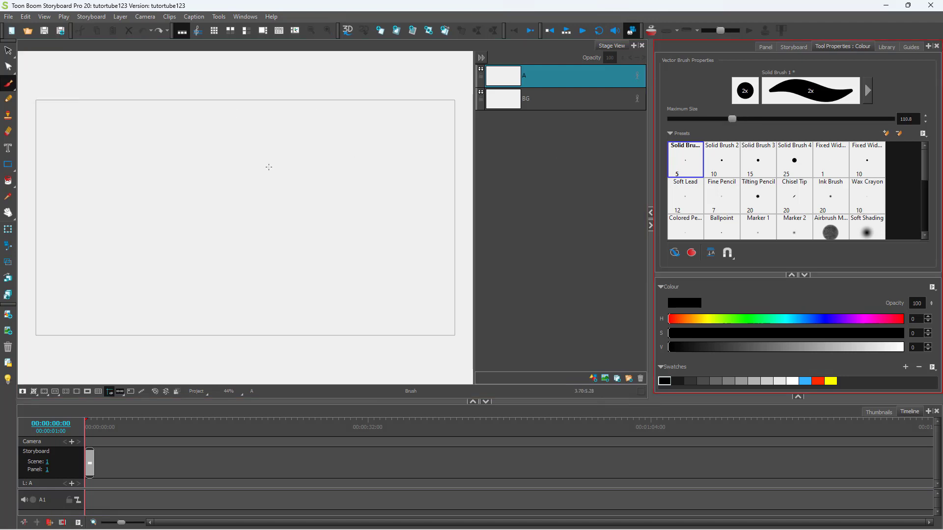
mouse_move(209, 143)
mouse_down()
mouse_move(259, 297)
mouse_move(167, 201)
mouse_move(213, 139)
mouse_move(222, 142)
mouse_up()
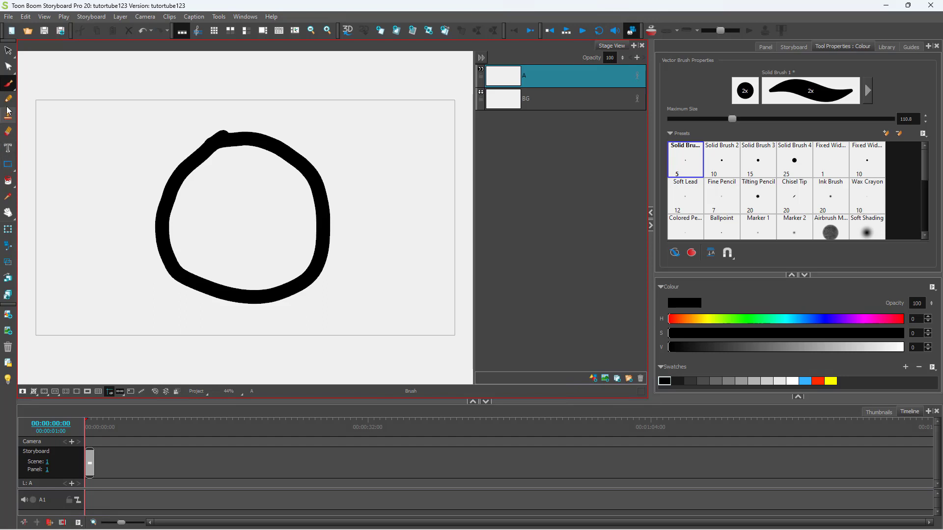
Fill the inside of the black circle with orange-red using the Paint tool, with hue 11, saturation 95 and value 98.
click(8, 181)
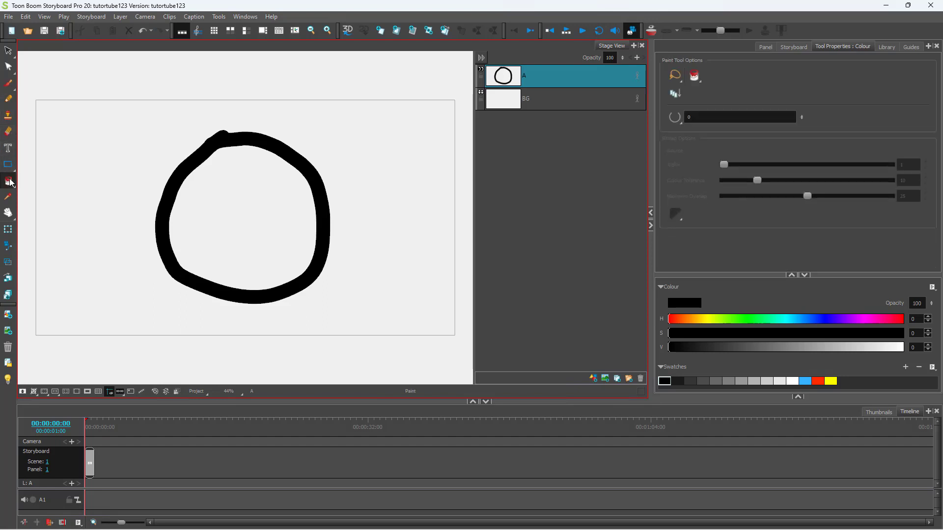
click(692, 319)
click(876, 333)
click(898, 347)
click(676, 319)
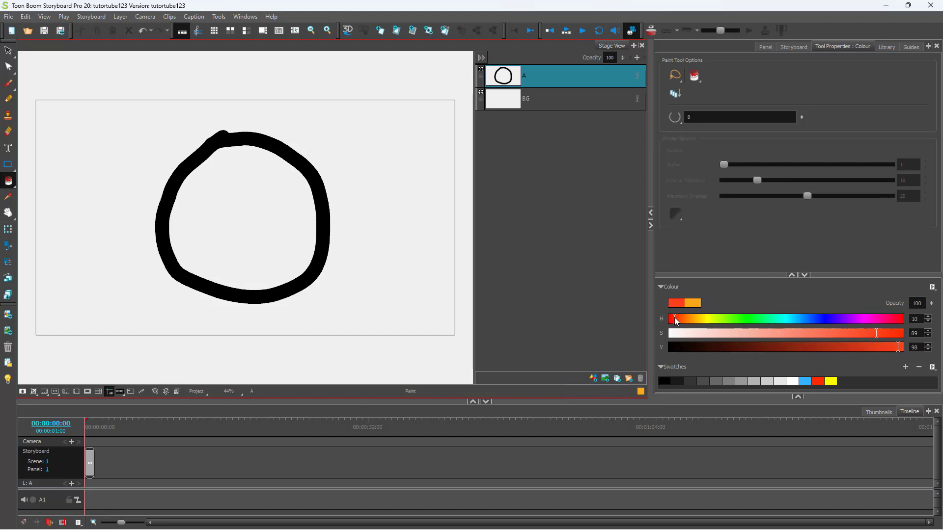
click(677, 320)
click(891, 333)
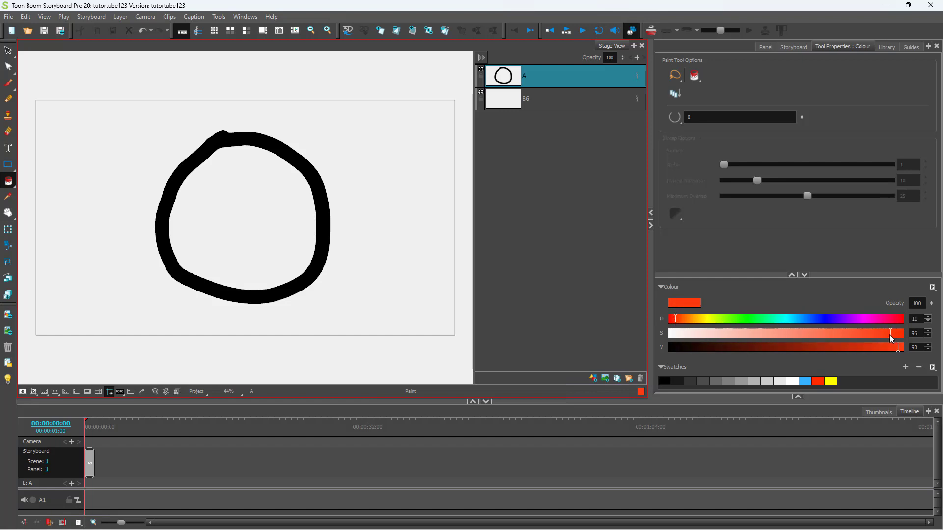
click(241, 212)
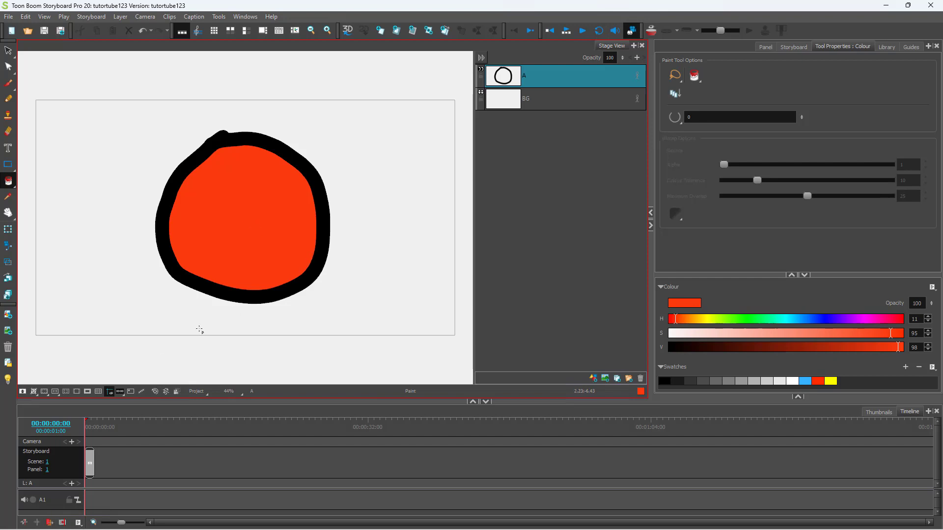
Add a second scene and draw a large closed rounded outline on it with the Brush in blue, hue 243.
click(397, 34)
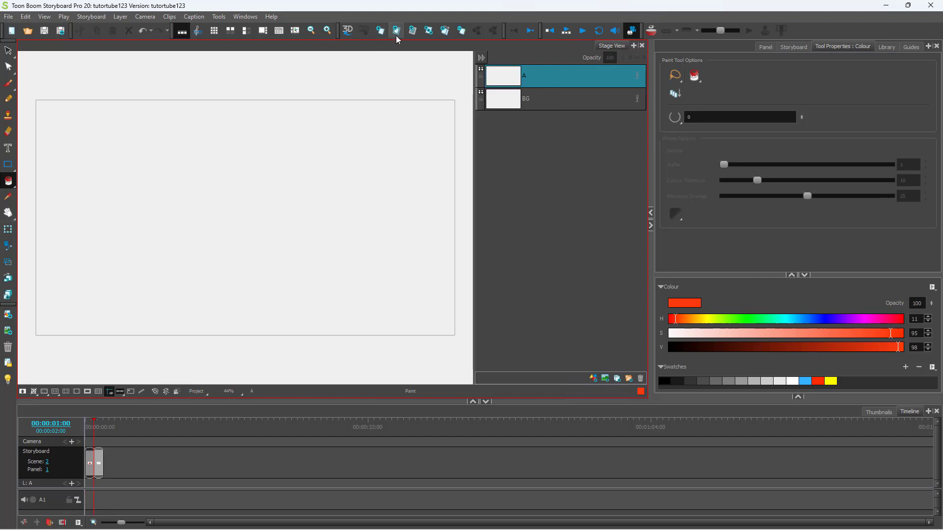
click(10, 88)
drag(810, 319, 826, 319)
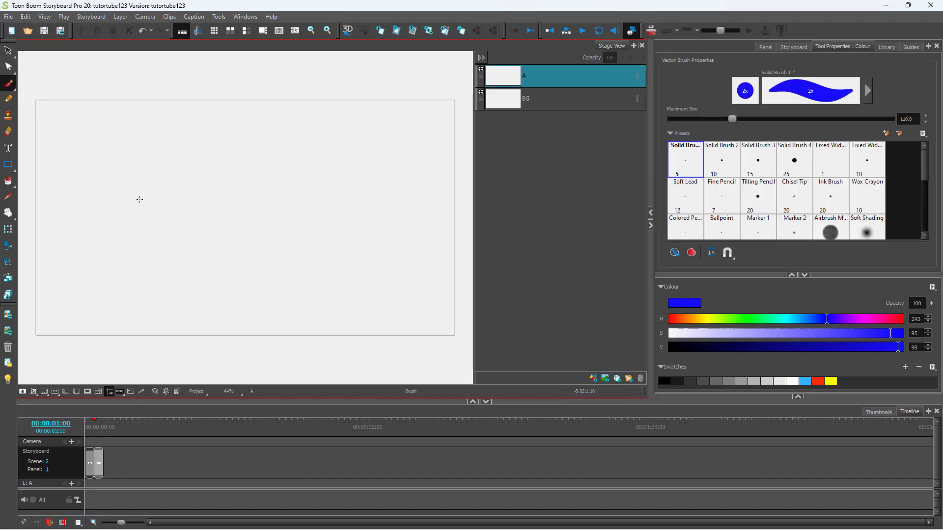
mouse_move(141, 179)
mouse_down()
mouse_move(337, 222)
mouse_move(224, 291)
mouse_move(121, 213)
mouse_move(149, 173)
mouse_up()
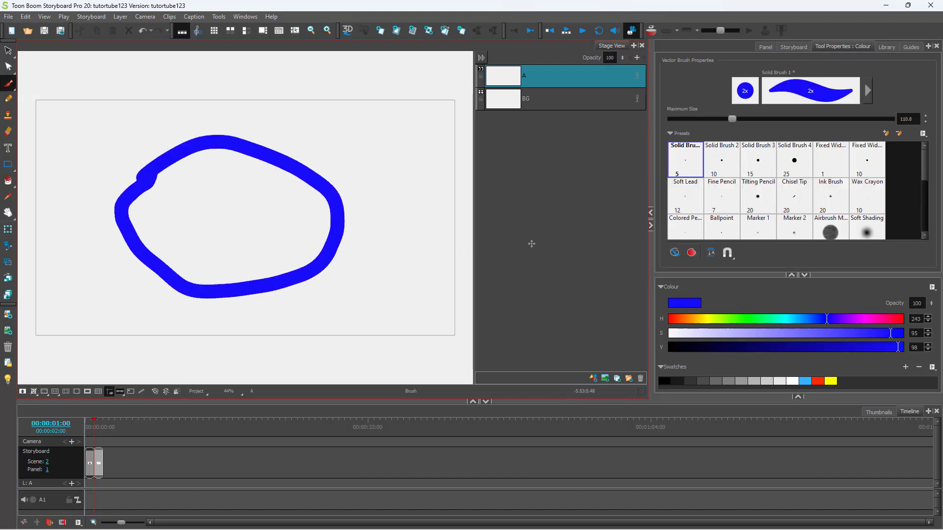
Fill the inside of the blue outline with green, hue 120, using the Paint tool.
drag(827, 319, 746, 319)
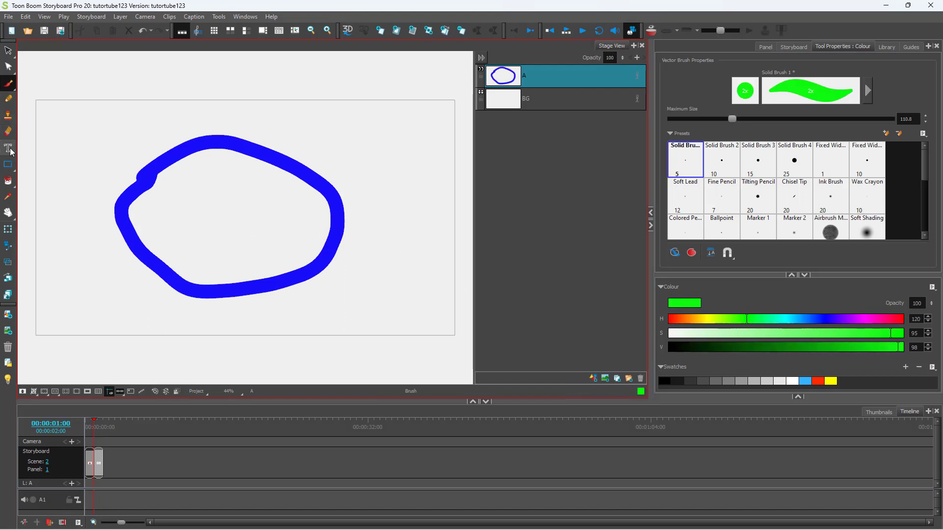
click(9, 181)
click(231, 207)
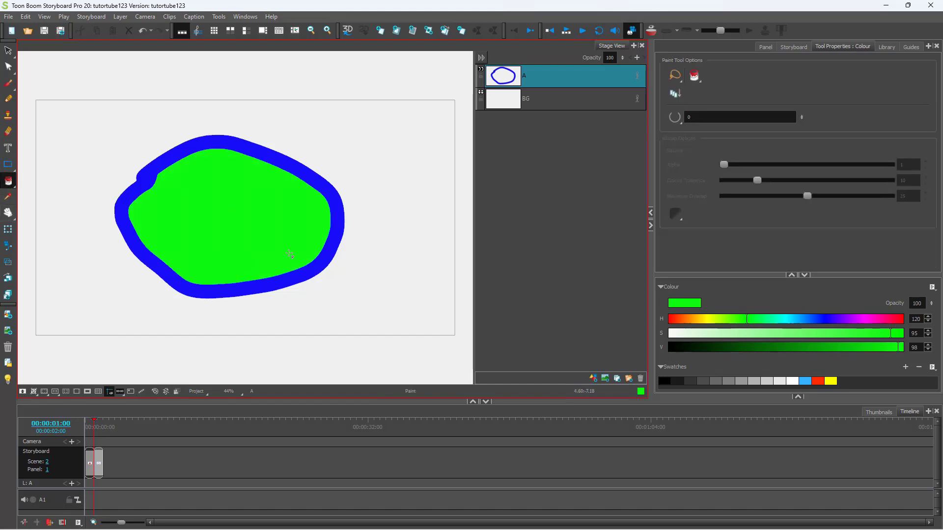
Return to the first scene and sample the circle's orange-red fill with the Colour Eyedropper.
mouse_move(94, 430)
mouse_down()
mouse_move(124, 435)
mouse_move(86, 438)
mouse_up()
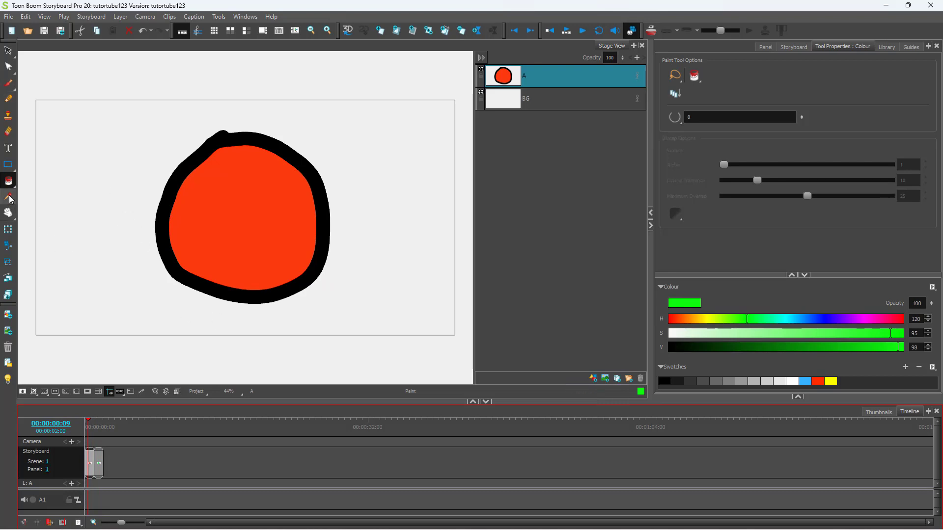
key(alt+d)
click(215, 202)
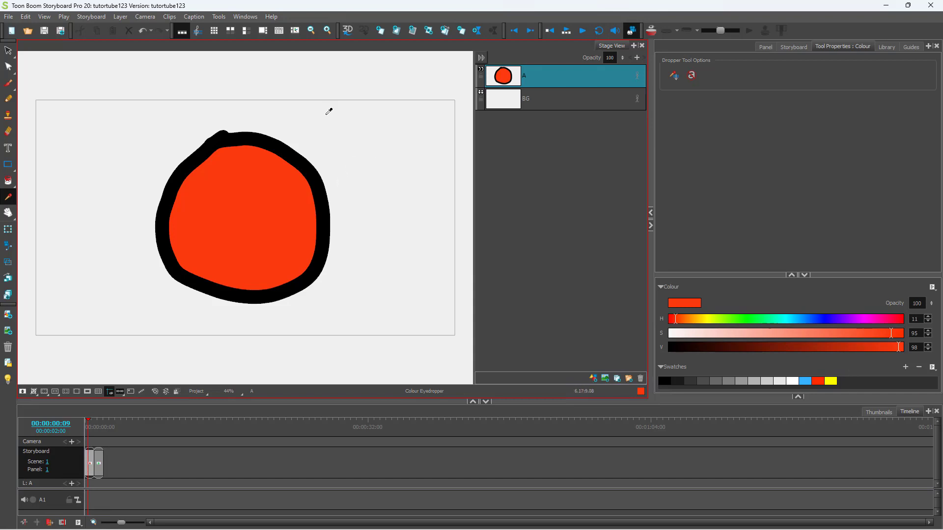
Open the Model window and enlarge its viewing area.
click(244, 19)
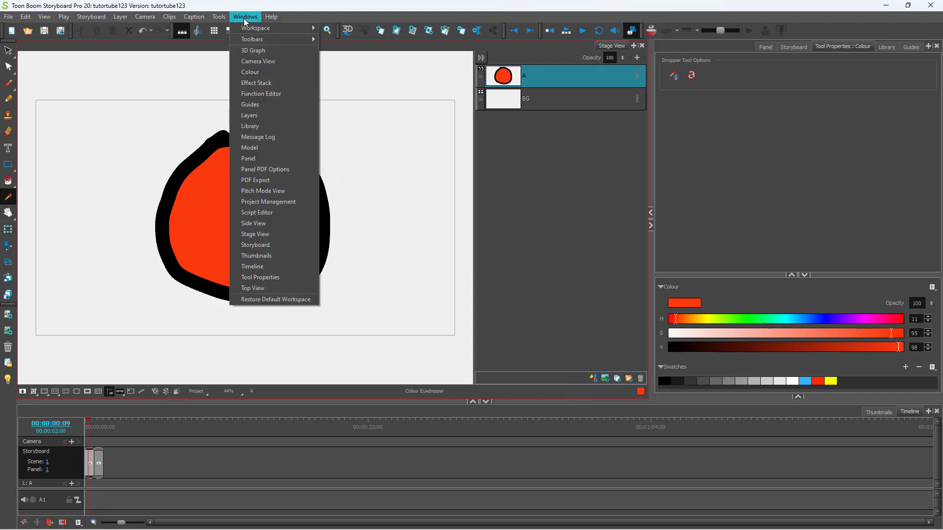
click(275, 148)
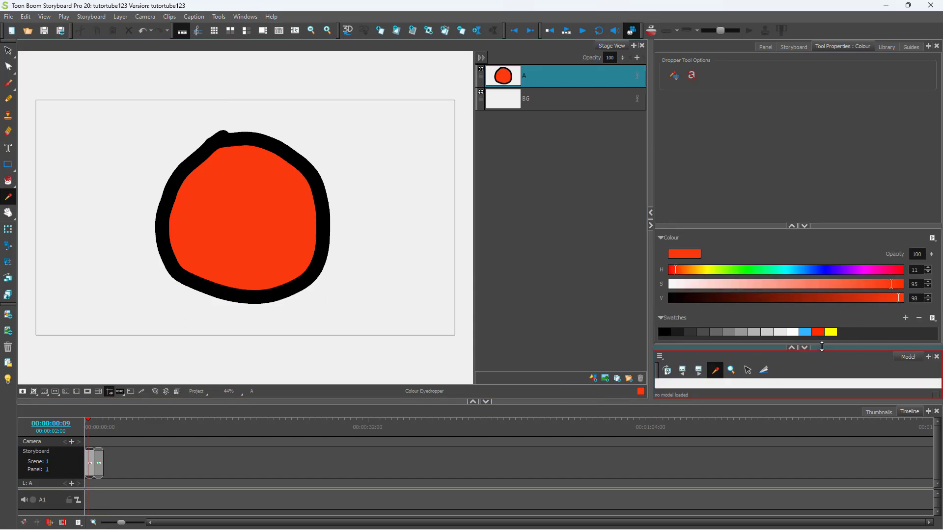
drag(827, 350, 815, 238)
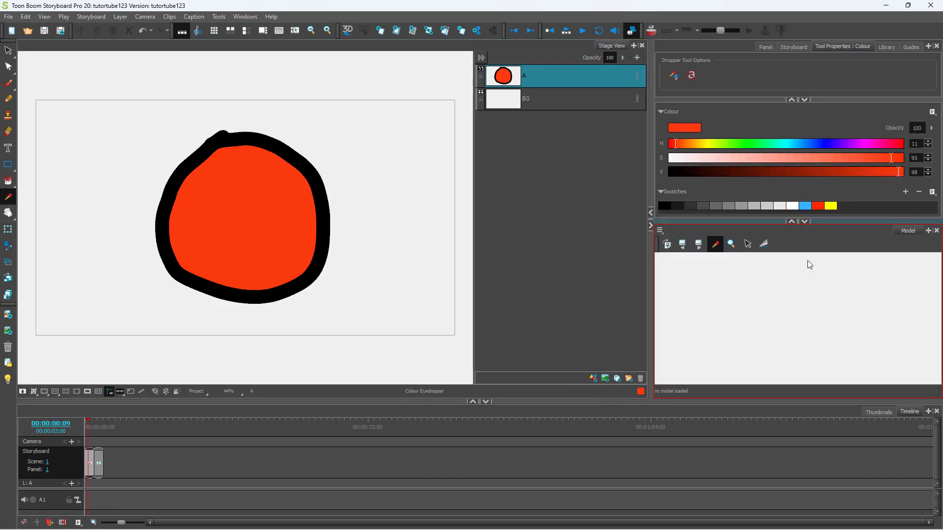
Dock the Model window as its own column between the Stage View and the tool properties.
drag(912, 231, 246, 93)
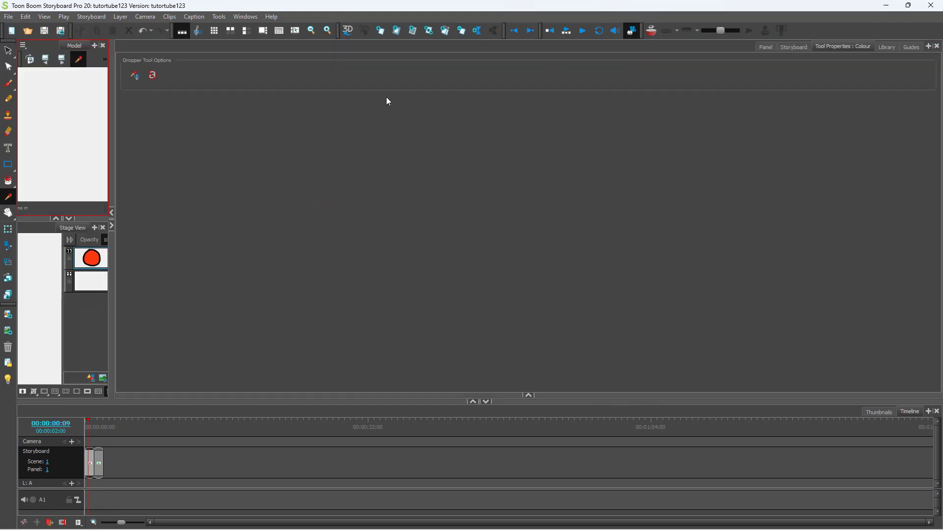
click(79, 58)
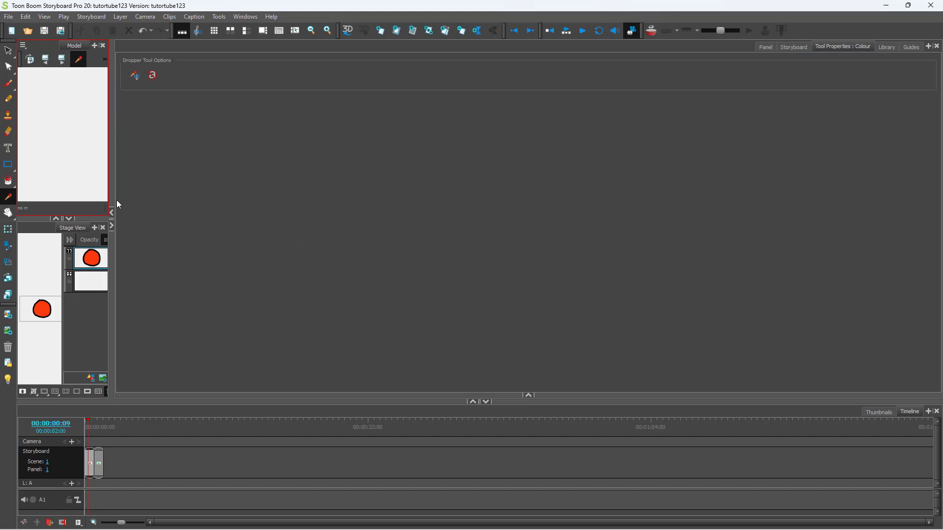
click(113, 226)
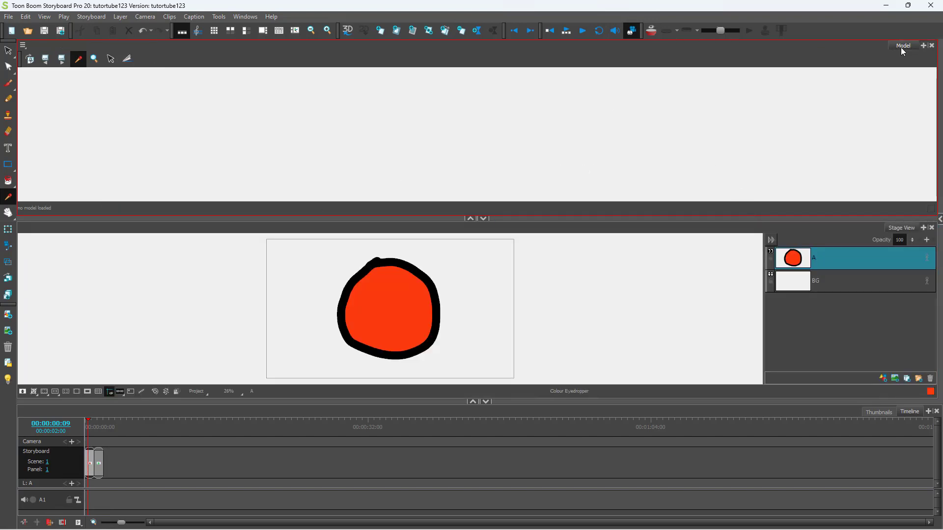
drag(901, 45, 930, 314)
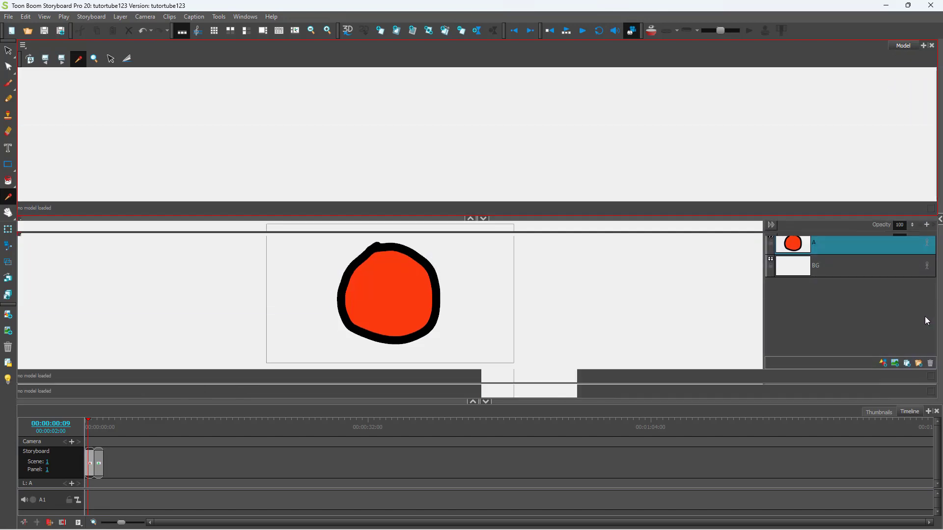
drag(437, 119, 552, 138)
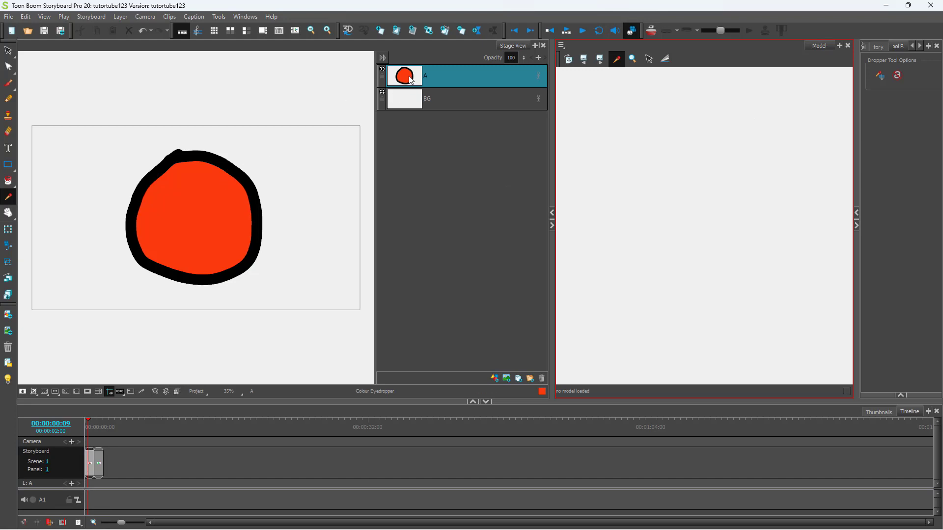
Load layer A of the first scene and layer A of the second scene into the Model window as reference models.
mouse_move(413, 77)
mouse_down()
mouse_move(428, 176)
mouse_move(719, 210)
mouse_up()
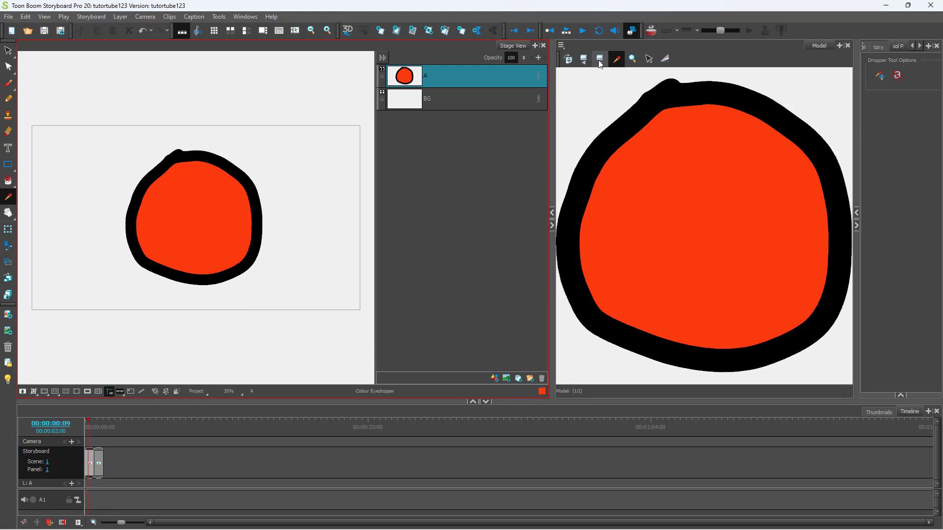
click(99, 427)
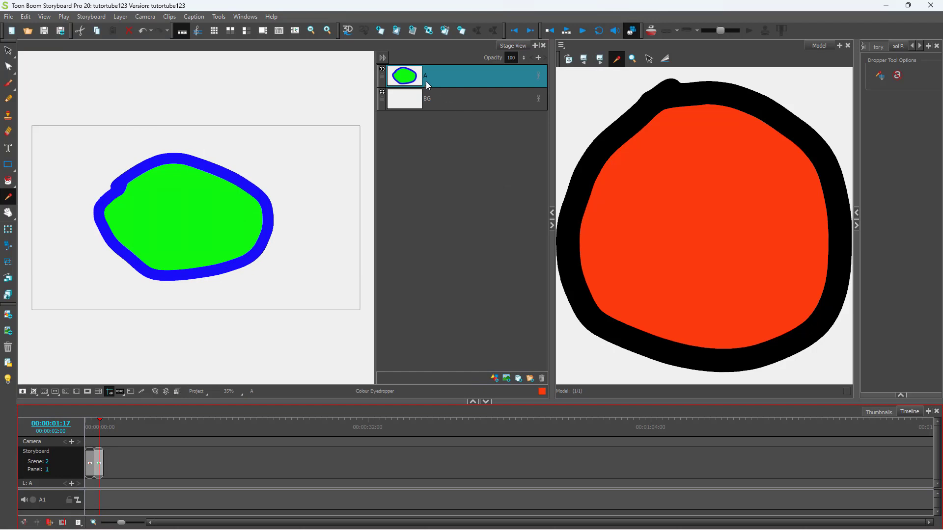
click(455, 160)
drag(717, 231, 721, 229)
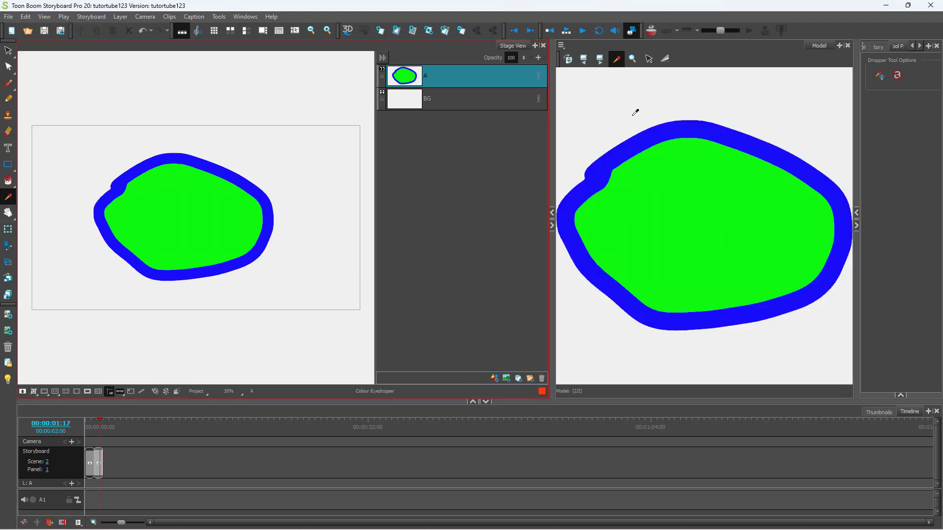
Browse back and forth between the two loaded models in the Model window, ending on the green shape.
click(584, 59)
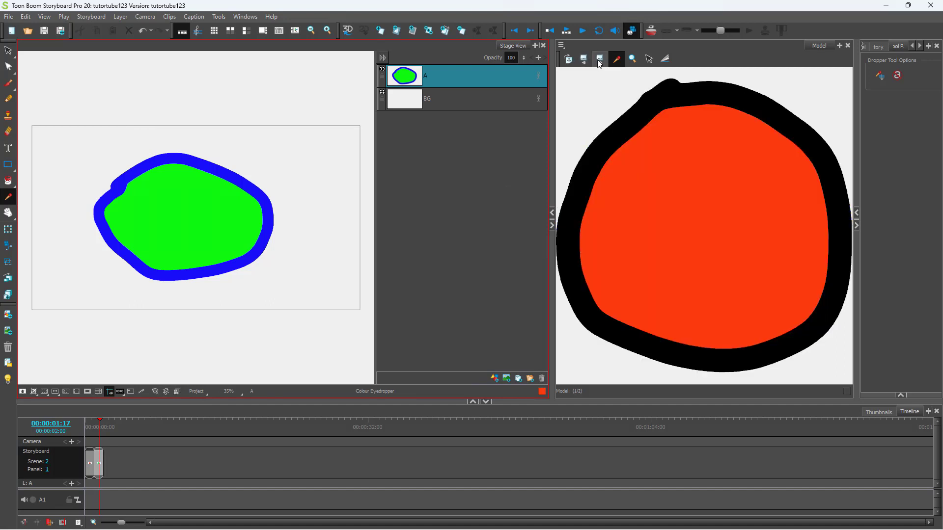
click(600, 61)
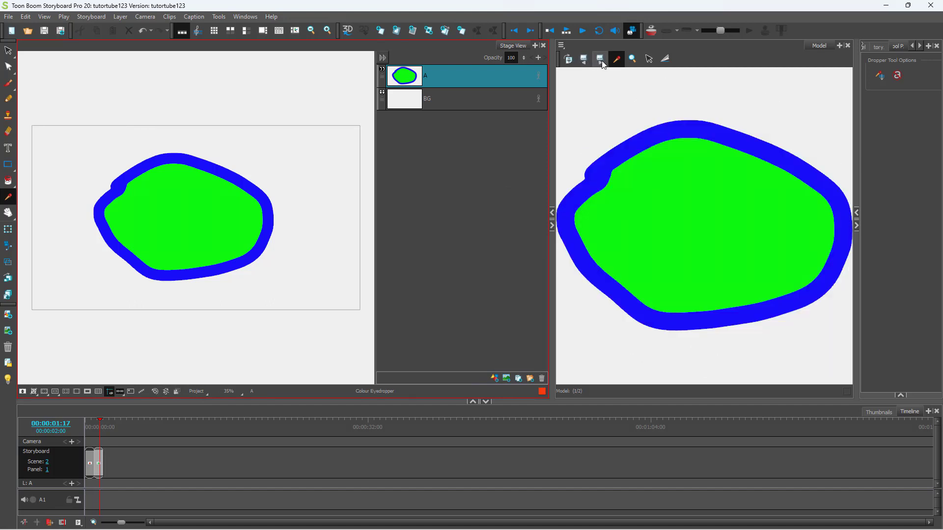
click(585, 59)
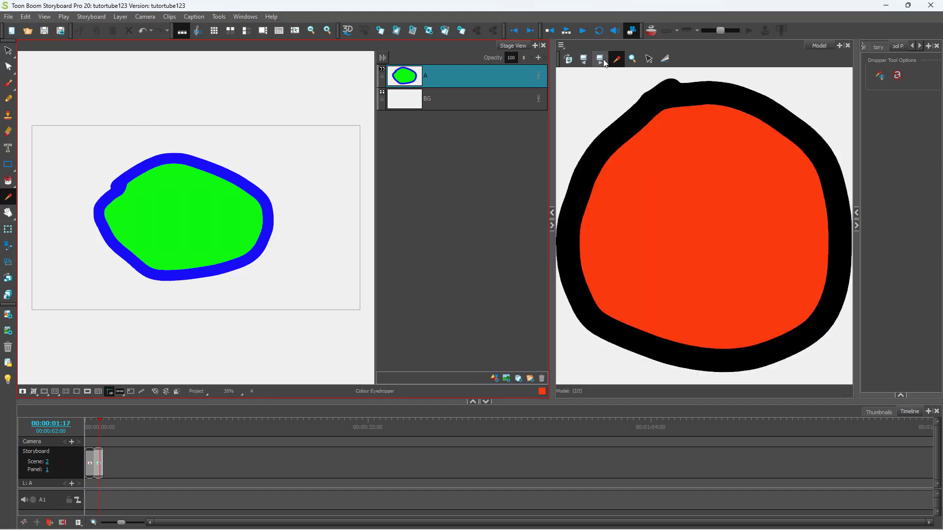
click(599, 59)
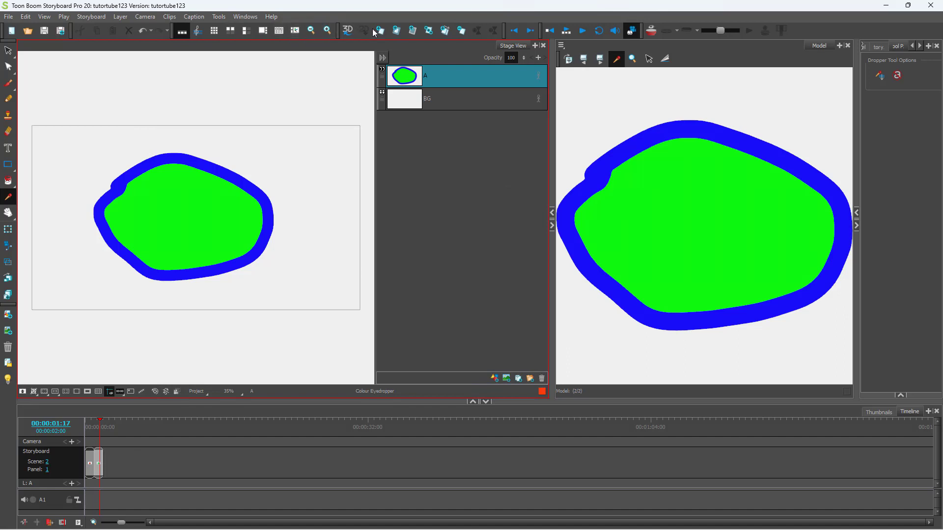
Add a third scene and scribble an orange-red blob near the middle of its frame with the Brush.
click(398, 31)
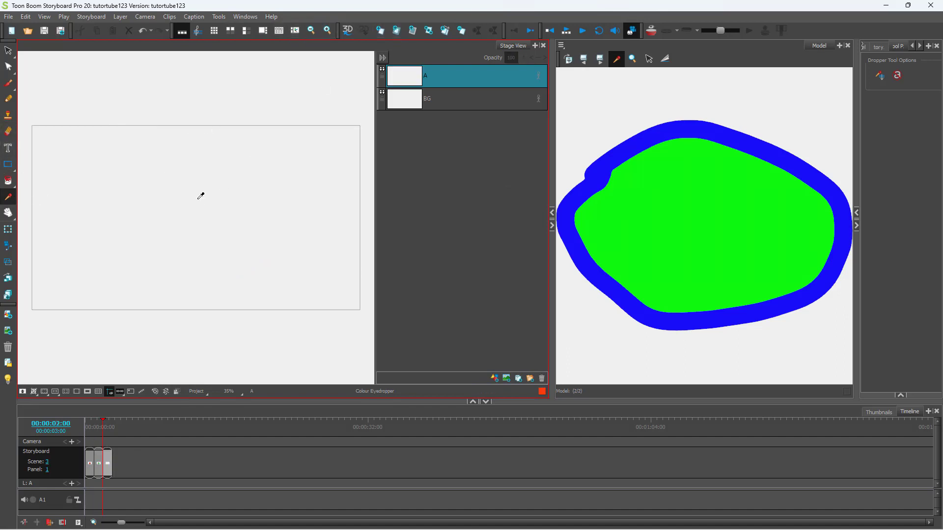
click(8, 83)
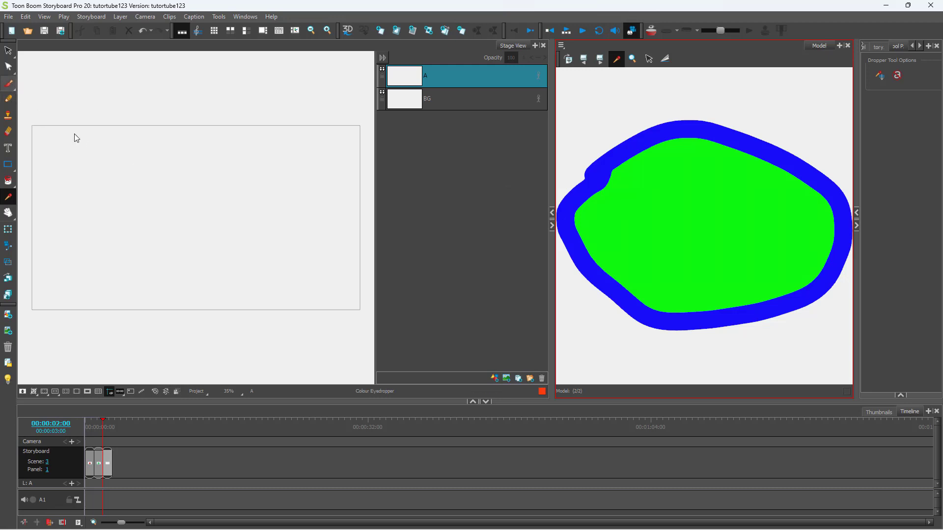
mouse_move(178, 215)
mouse_down()
mouse_move(211, 224)
mouse_move(196, 207)
mouse_move(171, 202)
mouse_up()
Sample the green fill from the model with the Colour Eyedropper and brush over the orange-red scribble with it.
click(8, 197)
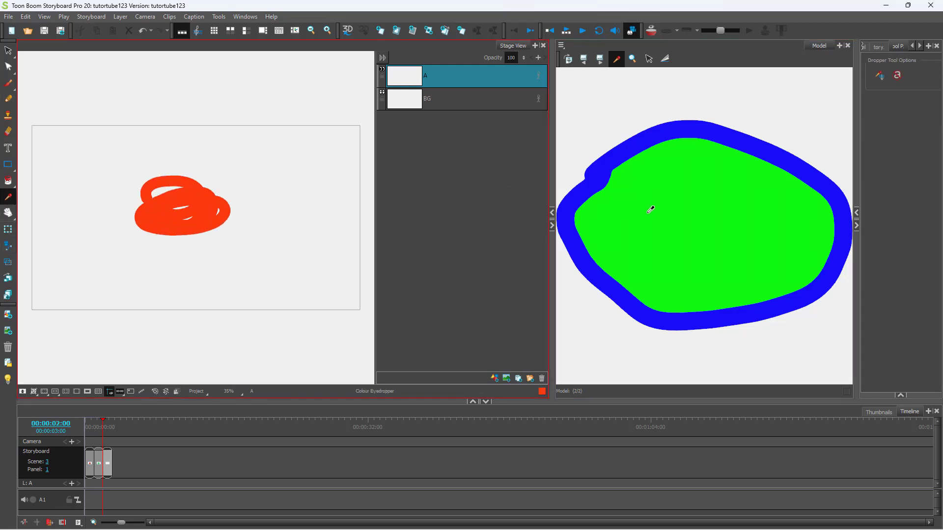
click(673, 199)
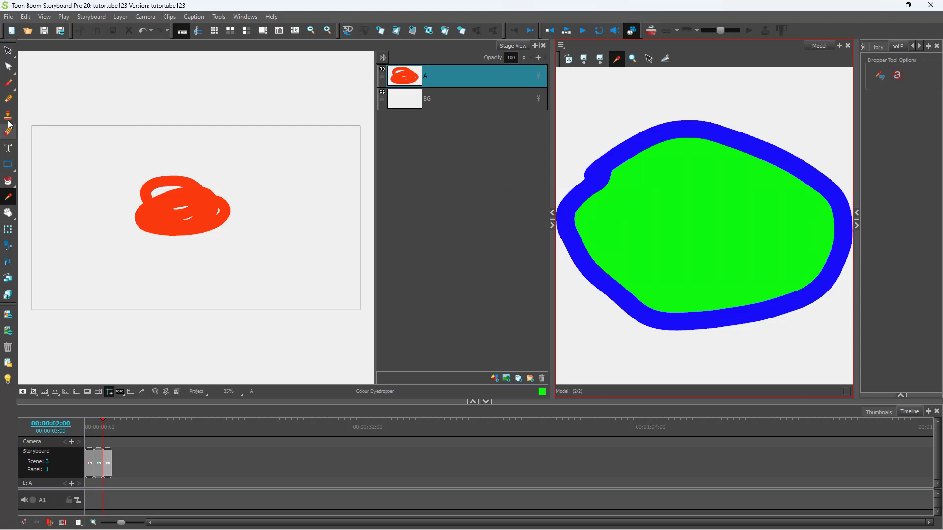
click(9, 86)
mouse_move(202, 216)
mouse_down()
mouse_move(162, 216)
mouse_move(213, 204)
mouse_move(147, 195)
mouse_up()
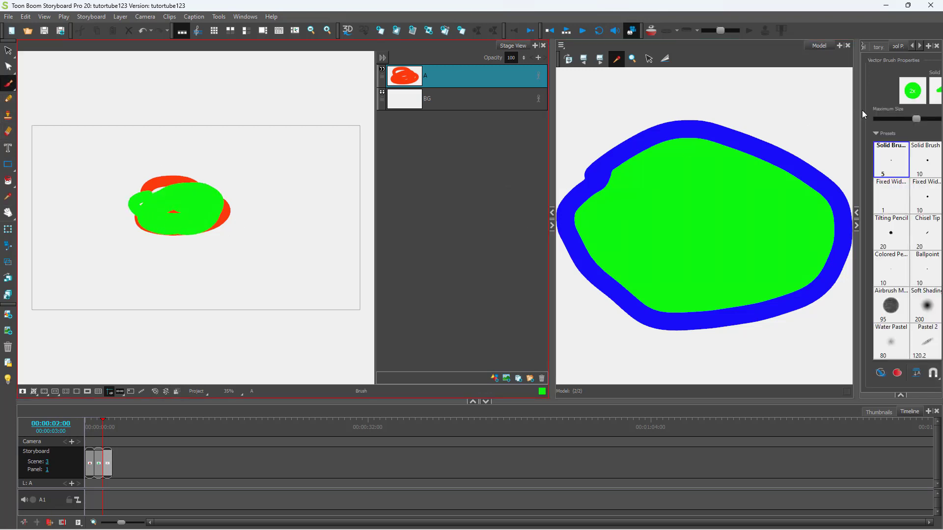
Widen the tool properties area, increase the brush's maximum size and cover the remaining orange-red scribble with green.
drag(857, 111, 792, 116)
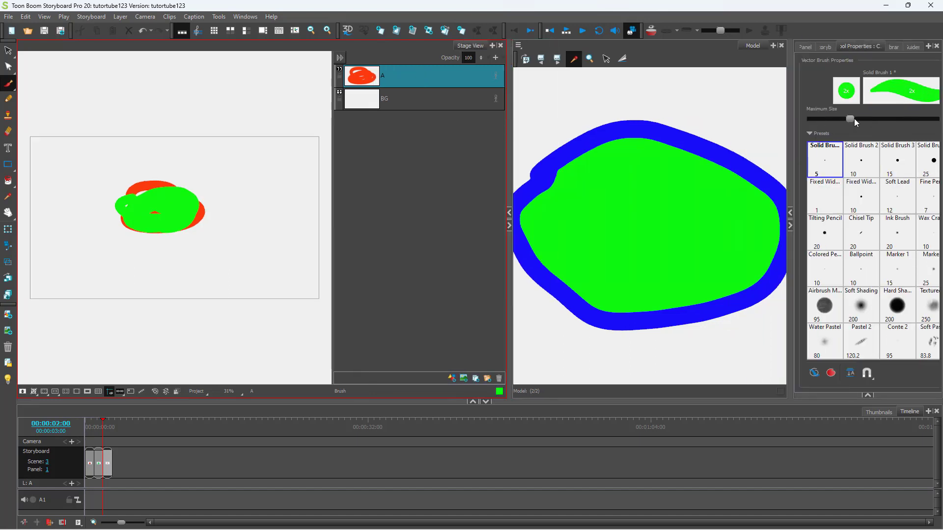
drag(854, 119, 875, 120)
mouse_move(123, 194)
mouse_down()
mouse_move(123, 219)
mouse_move(142, 233)
mouse_move(208, 212)
mouse_up()
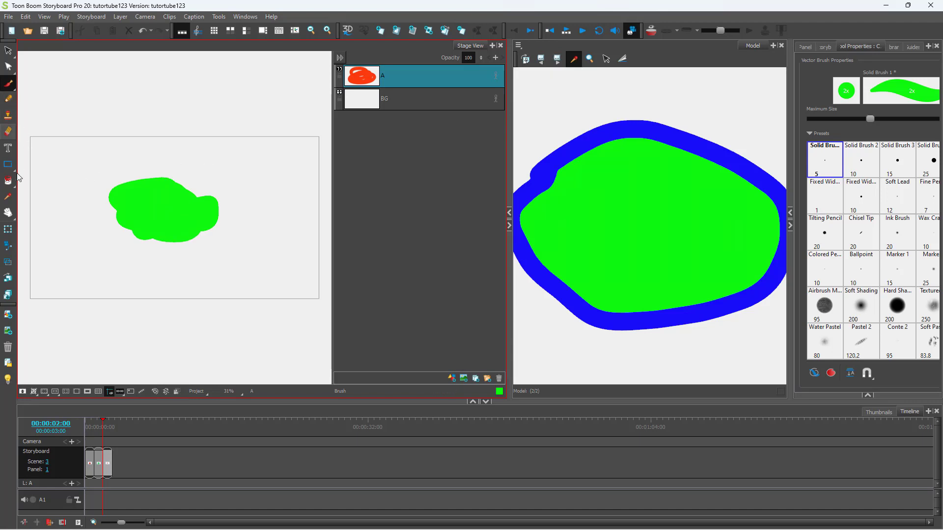
Sample the blue outline colour from the model with the Colour Eyedropper and brush a rough blue outline around the green blob.
click(7, 197)
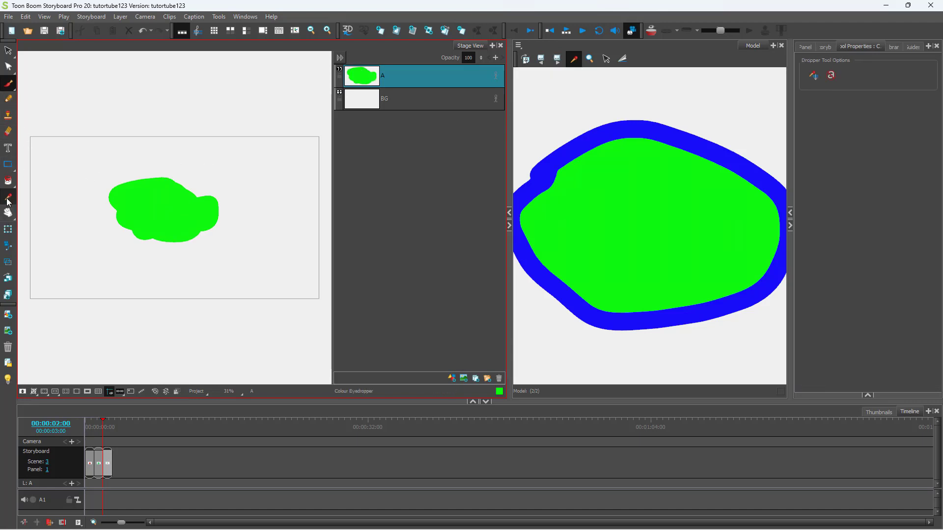
click(629, 132)
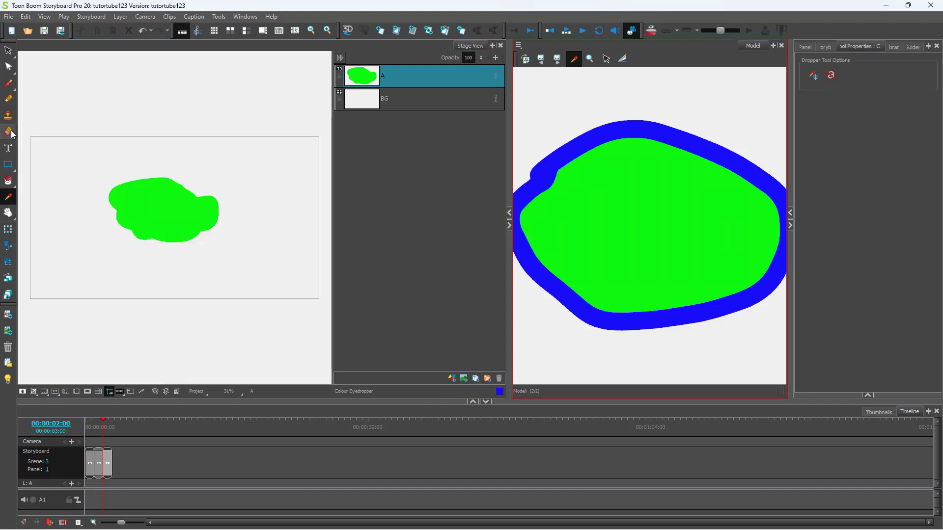
click(7, 82)
mouse_move(123, 178)
mouse_down()
mouse_move(210, 204)
mouse_move(124, 256)
mouse_move(129, 171)
mouse_move(106, 231)
mouse_move(120, 219)
mouse_move(145, 241)
mouse_move(240, 238)
mouse_up()
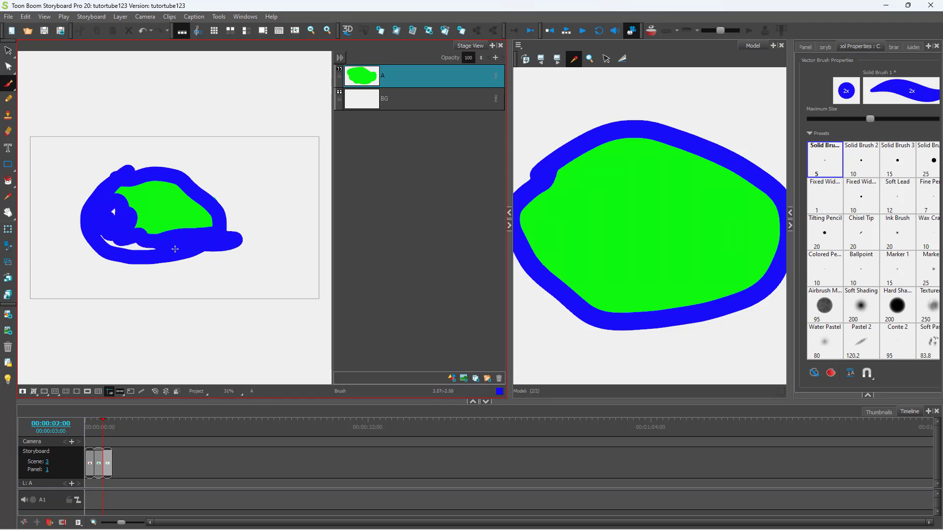
Switch to the previous model, sample its orange-red fill and brush an orange-red blob along the upper edge of the blue outline.
click(541, 59)
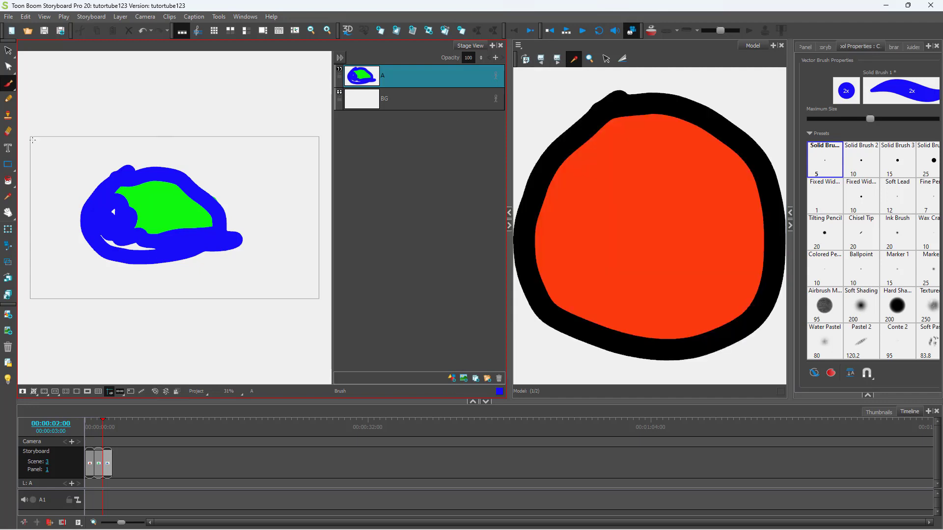
click(8, 197)
click(661, 202)
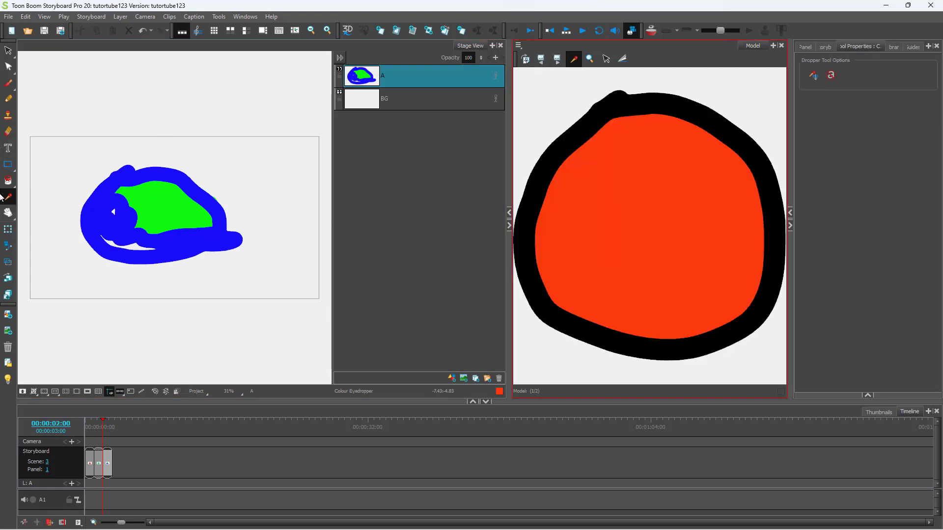
click(10, 84)
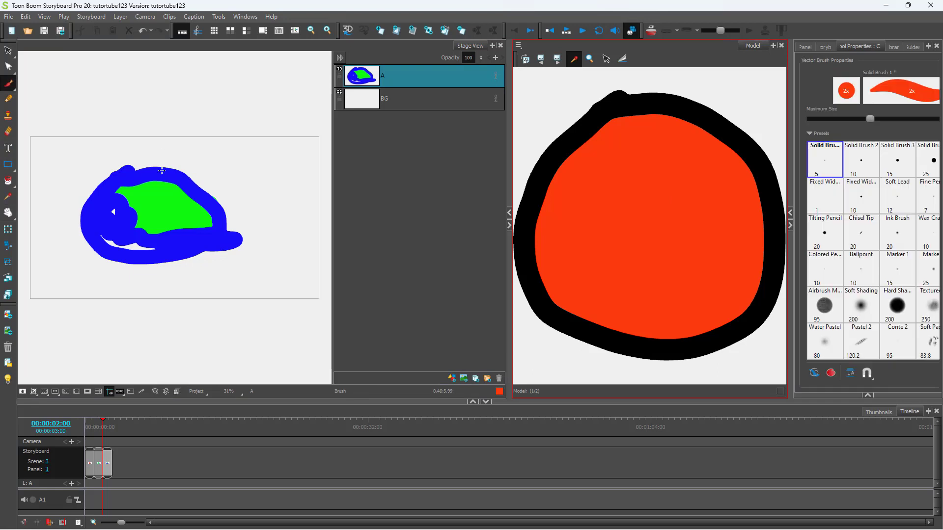
drag(170, 172, 222, 155)
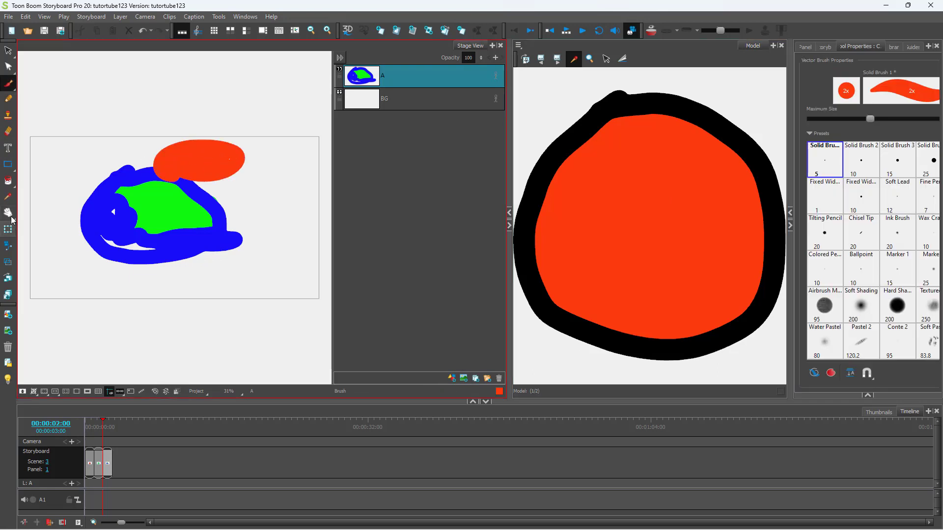
Sample the black outline colour from the model and brush a black blob over the orange-red one's left end.
click(8, 197)
click(607, 115)
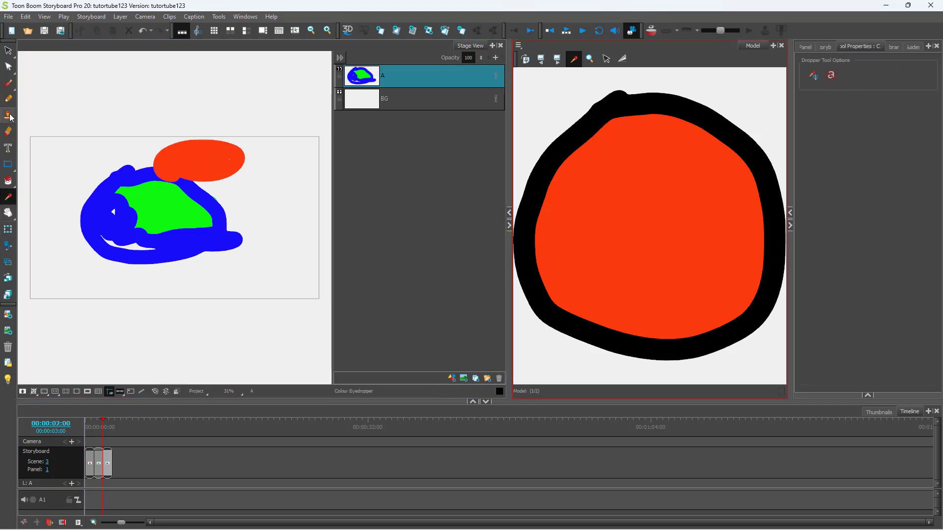
click(8, 84)
mouse_move(172, 149)
mouse_down()
mouse_move(157, 172)
mouse_move(167, 155)
mouse_move(154, 159)
mouse_up()
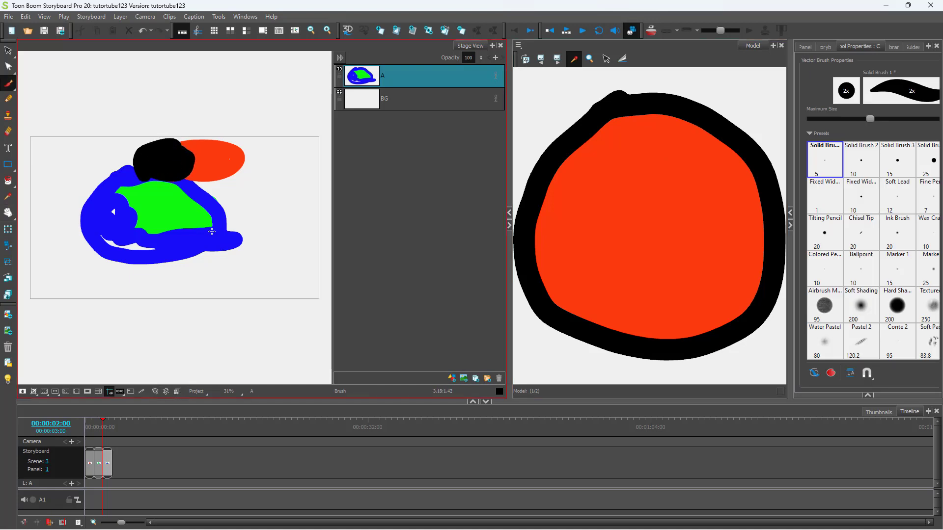